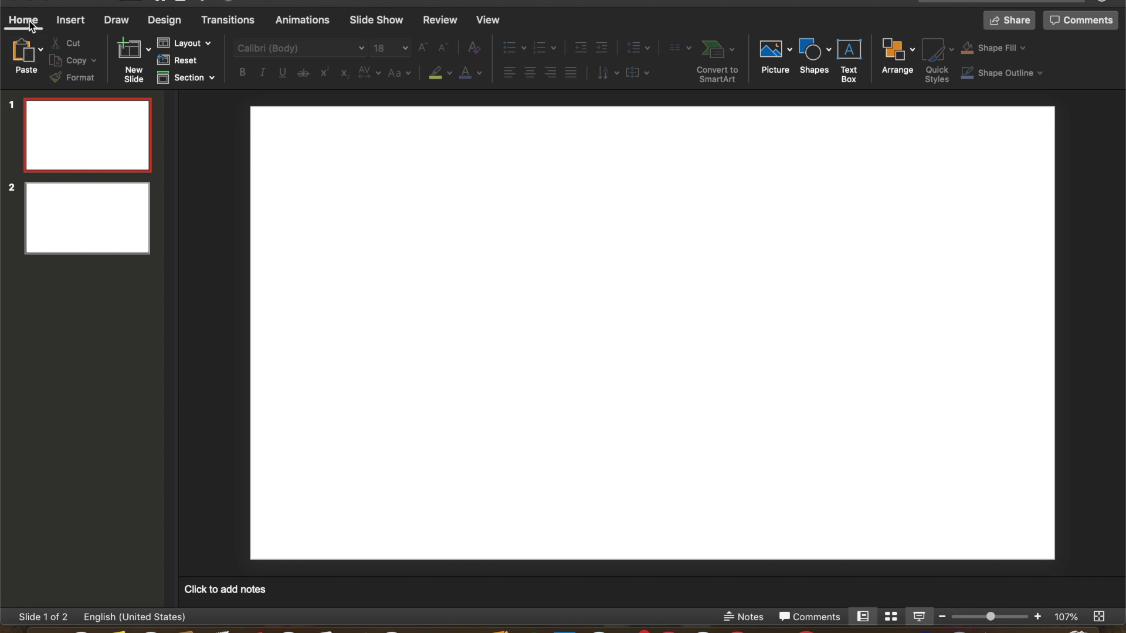
Choose the cloud callout from the Callouts section of the Shapes gallery
{"action": "left_click", "coordinate": [148, 49]}
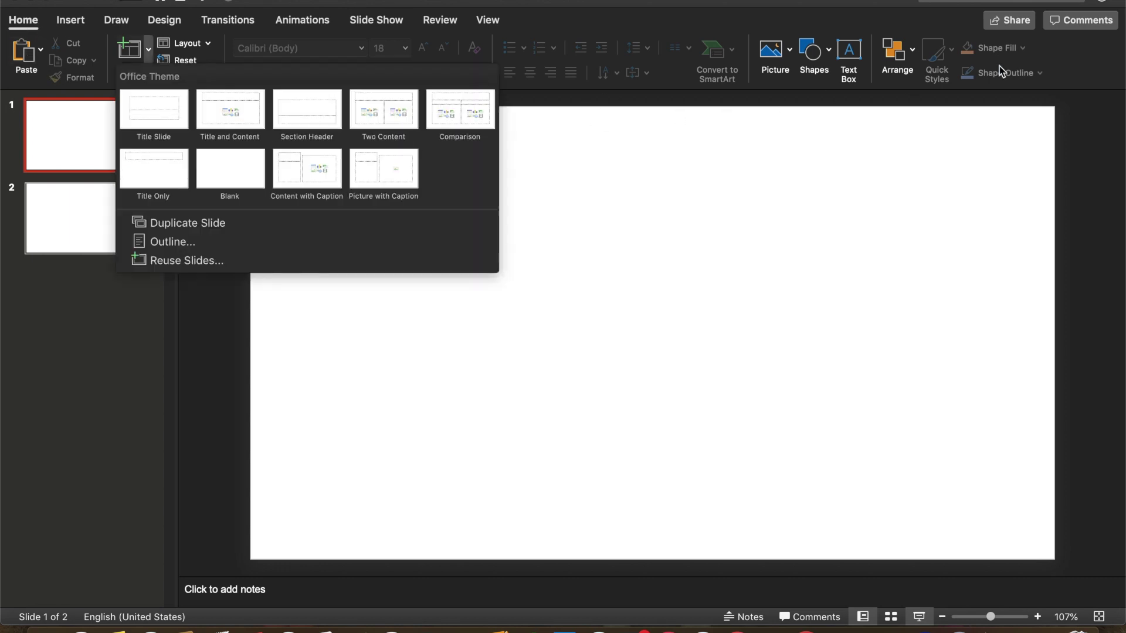
{"action": "left_click", "coordinate": [832, 63]}
{"action": "left_click", "coordinate": [832, 52]}
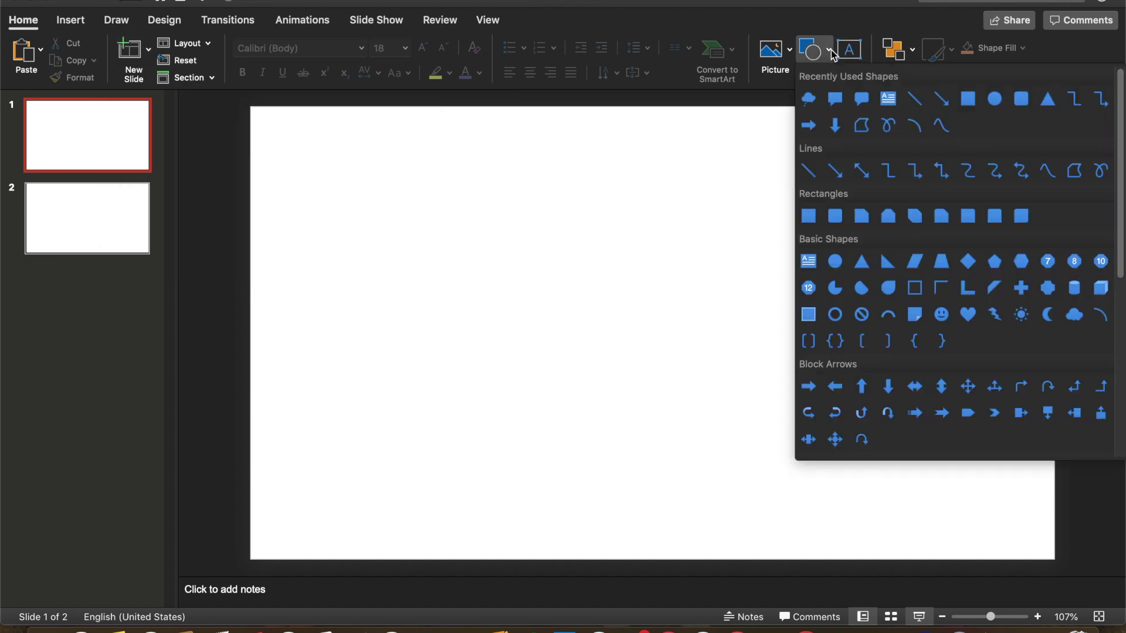
{"action": "scroll", "coordinate": [884, 381], "scroll_direction": "down", "scroll_amount": 5}
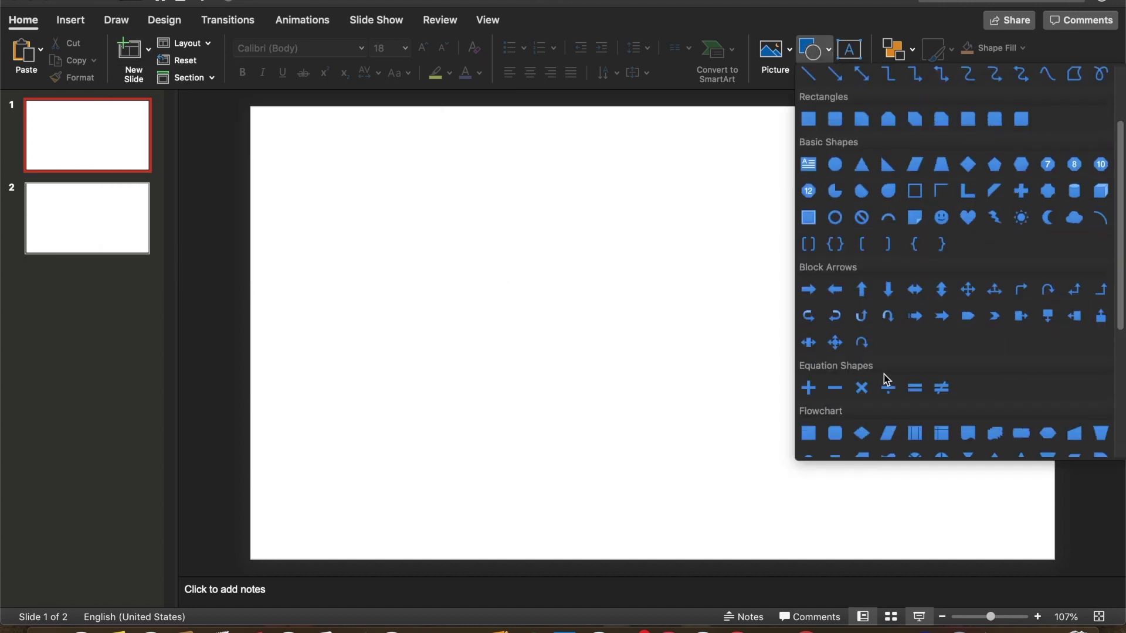
{"action": "scroll", "coordinate": [886, 378], "scroll_direction": "down", "scroll_amount": 5}
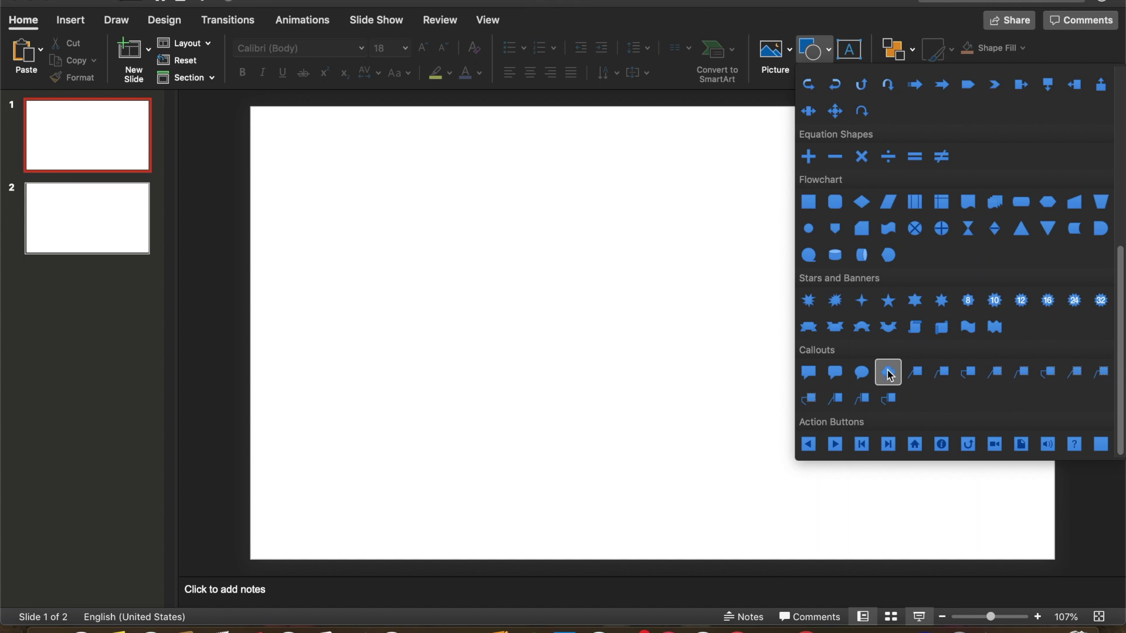
{"action": "left_click", "coordinate": [888, 372]}
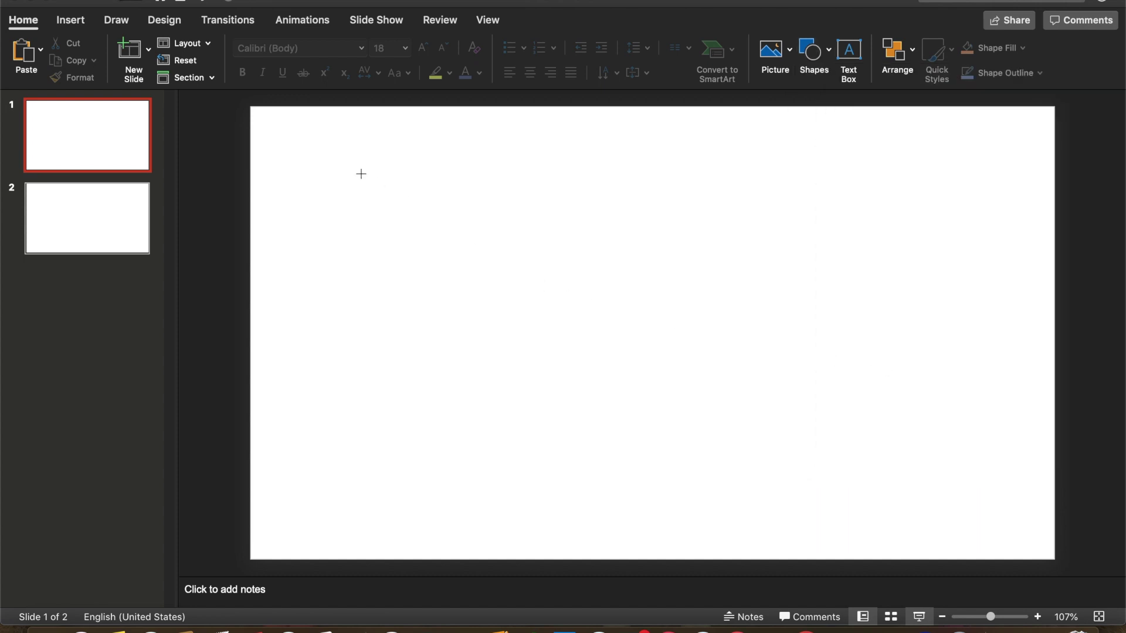
Draw a large cloud callout, about 8.88" by 5.88", across slide 1 and nudge it right
{"action": "left_click", "coordinate": [295, 135]}
{"action": "mouse_move", "coordinate": [295, 135]}
{"action": "left_mouse_down"}
{"action": "mouse_move", "coordinate": [329, 211]}
{"action": "mouse_move", "coordinate": [734, 416]}
{"action": "mouse_move", "coordinate": [829, 485]}
{"action": "left_mouse_up"}
{"action": "left_click_drag", "start_coordinate": [706, 395], "coordinate": [776, 398]}
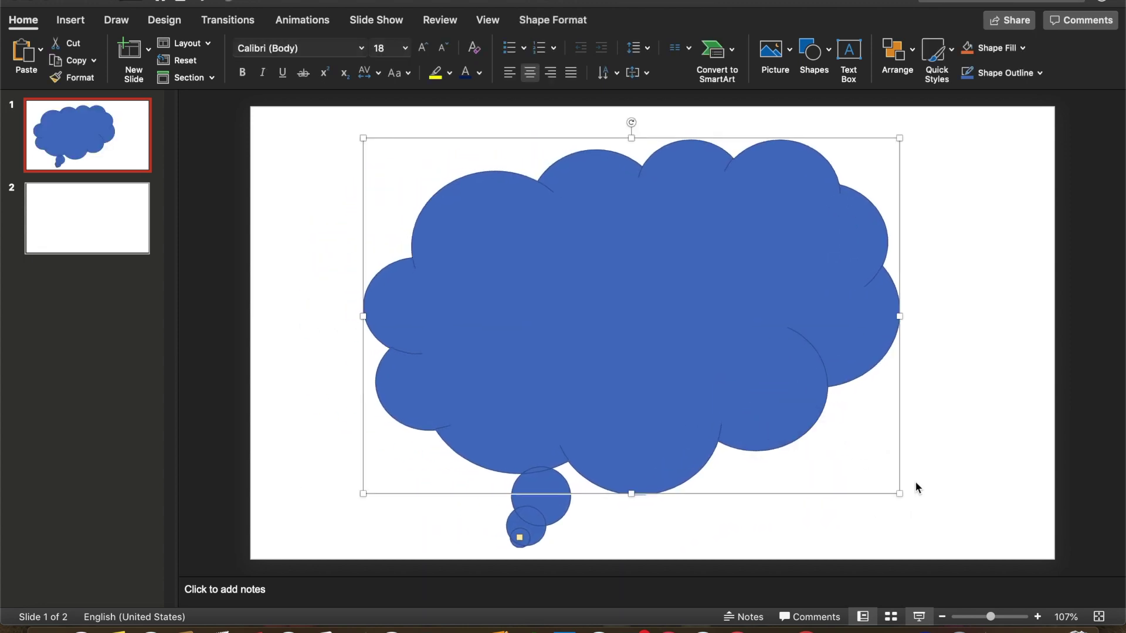
{"action": "left_click", "coordinate": [934, 495]}
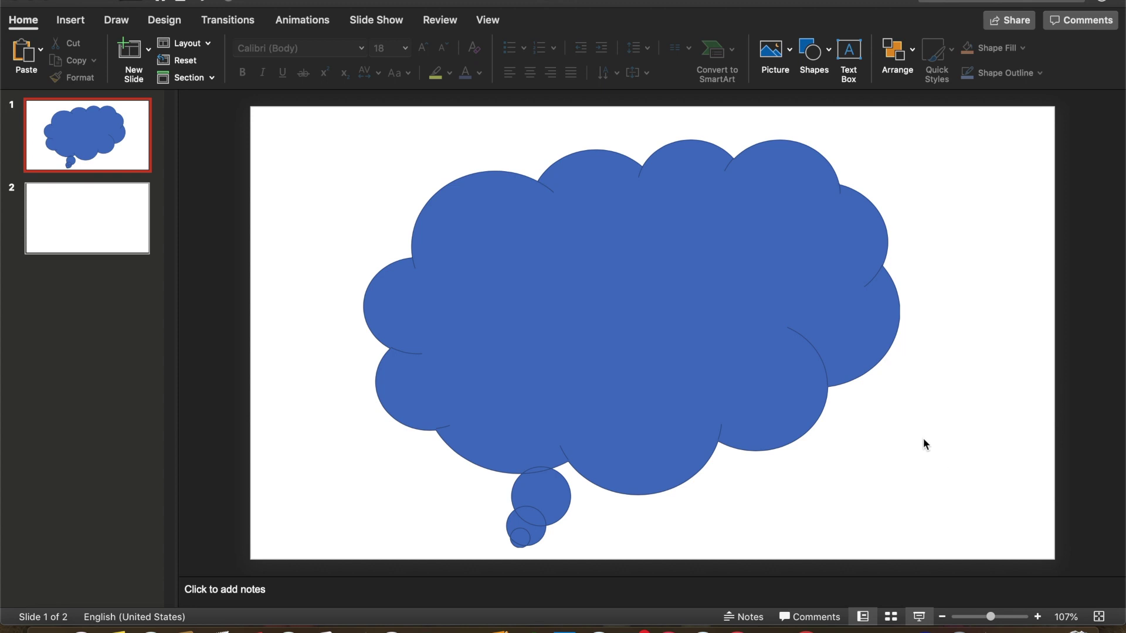
{"action": "left_click", "coordinate": [737, 400]}
In Format Shape, give the cloud No fill and a black outline
{"action": "right_click", "coordinate": [737, 400]}
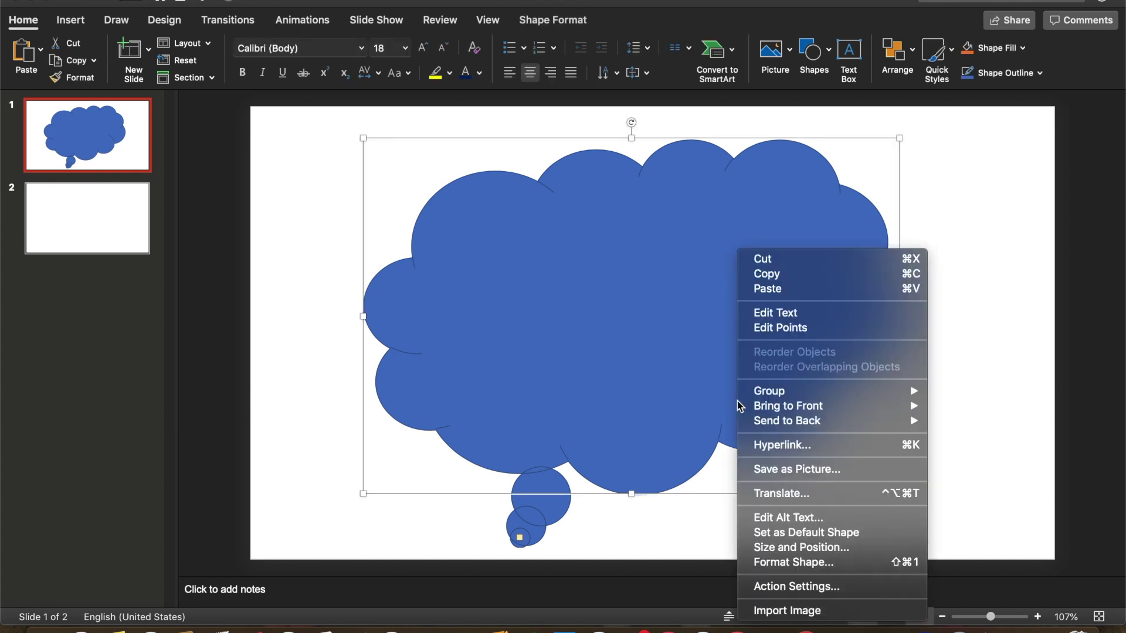
{"action": "left_click", "coordinate": [830, 564]}
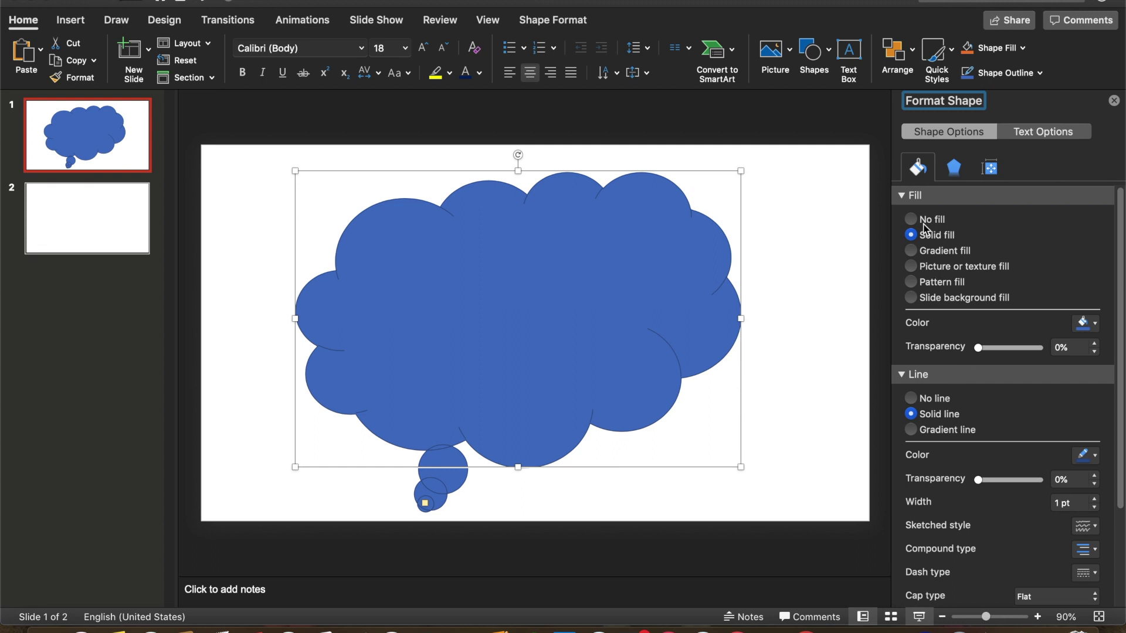
{"action": "left_click", "coordinate": [911, 220]}
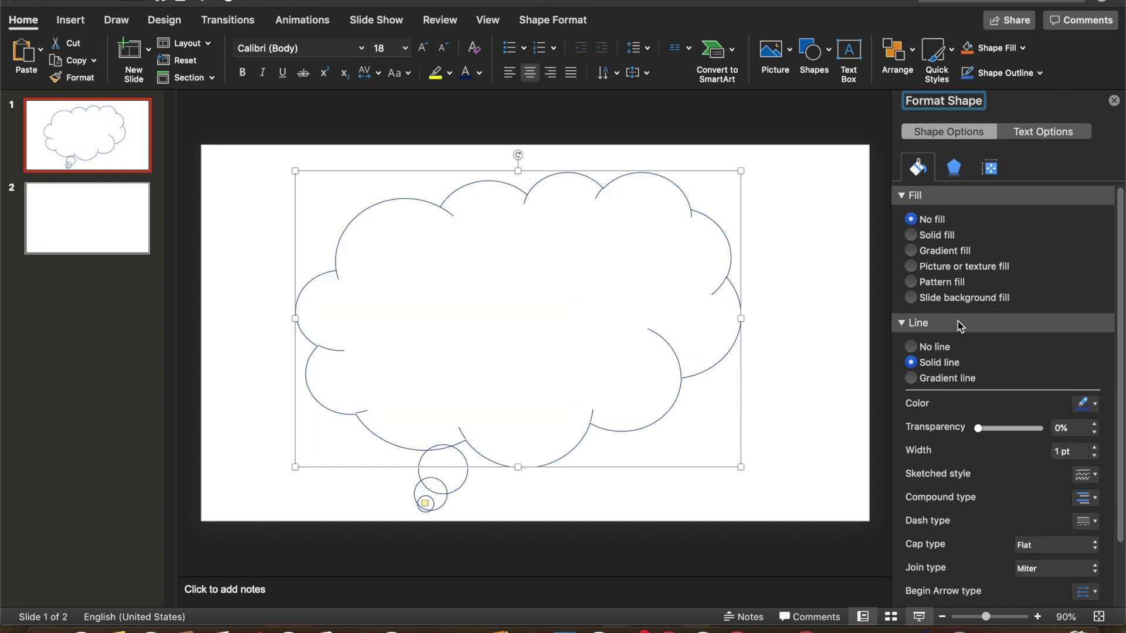
{"action": "left_click", "coordinate": [1094, 406]}
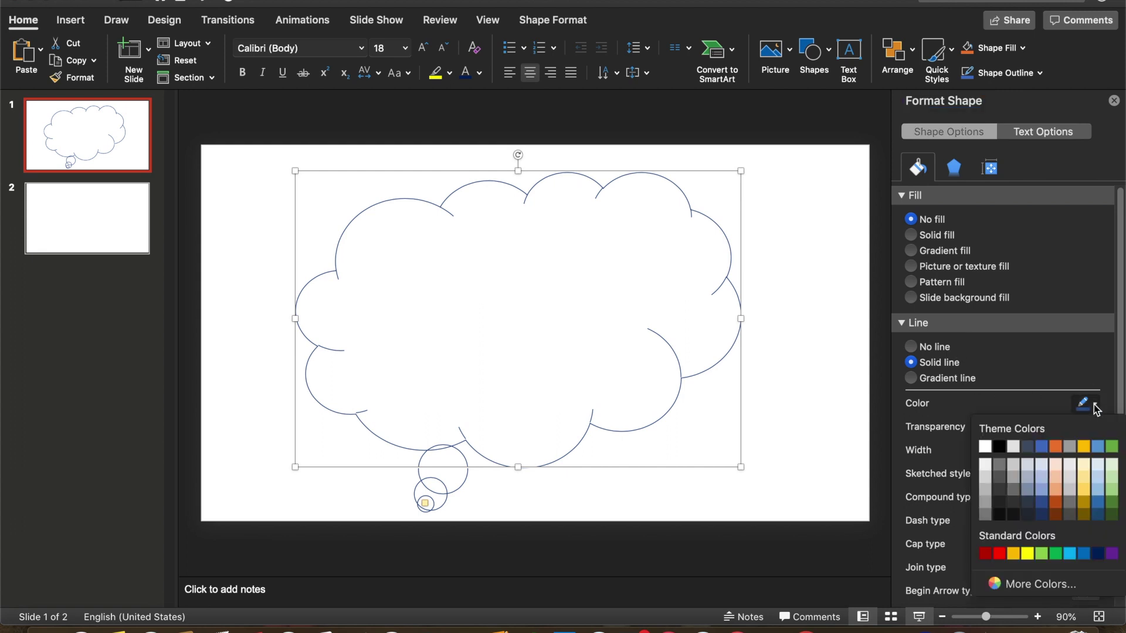
{"action": "left_click", "coordinate": [1002, 447]}
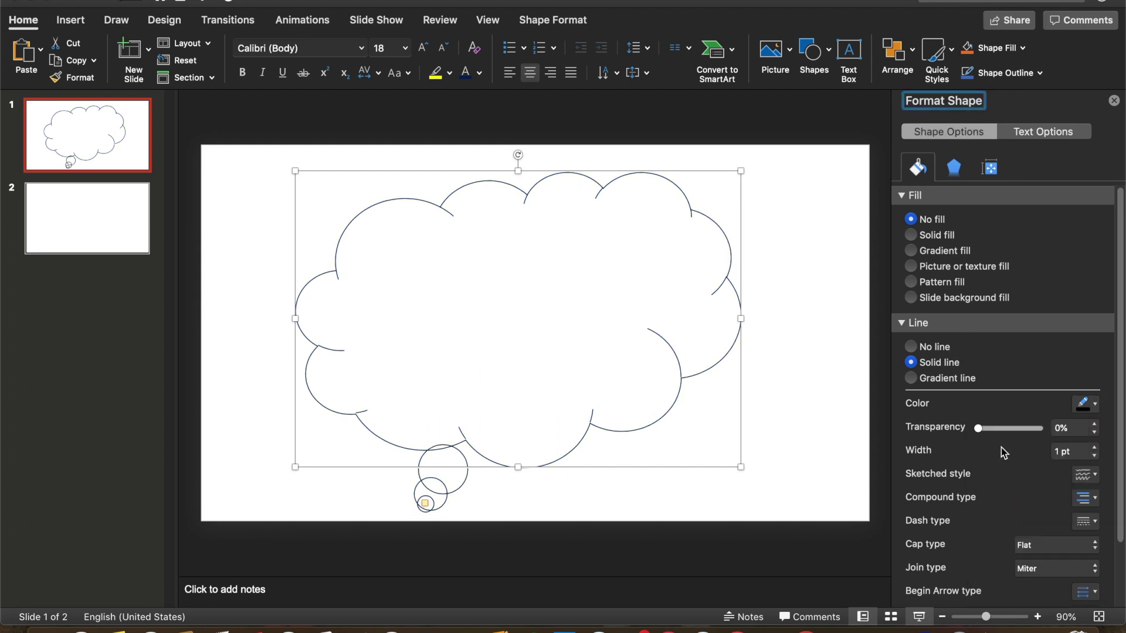
Raise the cloud's outline width to 4.25 pt
{"action": "left_click", "coordinate": [1094, 447]}
{"action": "left_click", "coordinate": [1094, 448]}
{"action": "left_click", "coordinate": [1094, 447]}
{"action": "left_click", "coordinate": [1094, 448]}
{"action": "left_click", "coordinate": [1094, 447]}
{"action": "left_click", "coordinate": [1094, 447]}
{"action": "left_click", "coordinate": [1094, 447]}
{"action": "left_click", "coordinate": [1094, 447]}
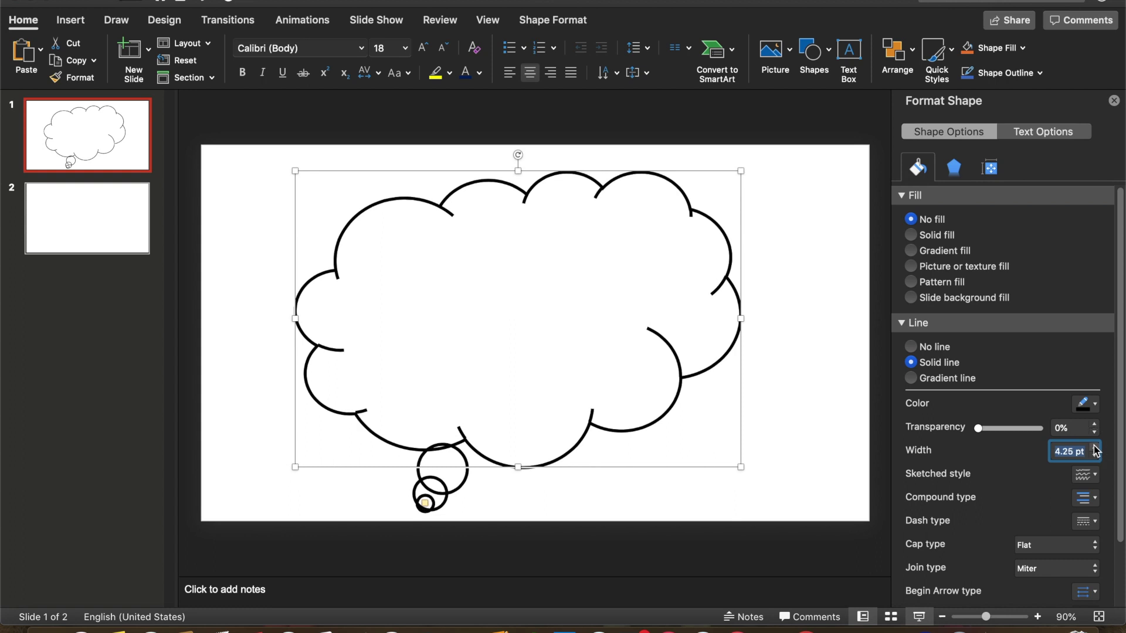
{"action": "left_click", "coordinate": [825, 417]}
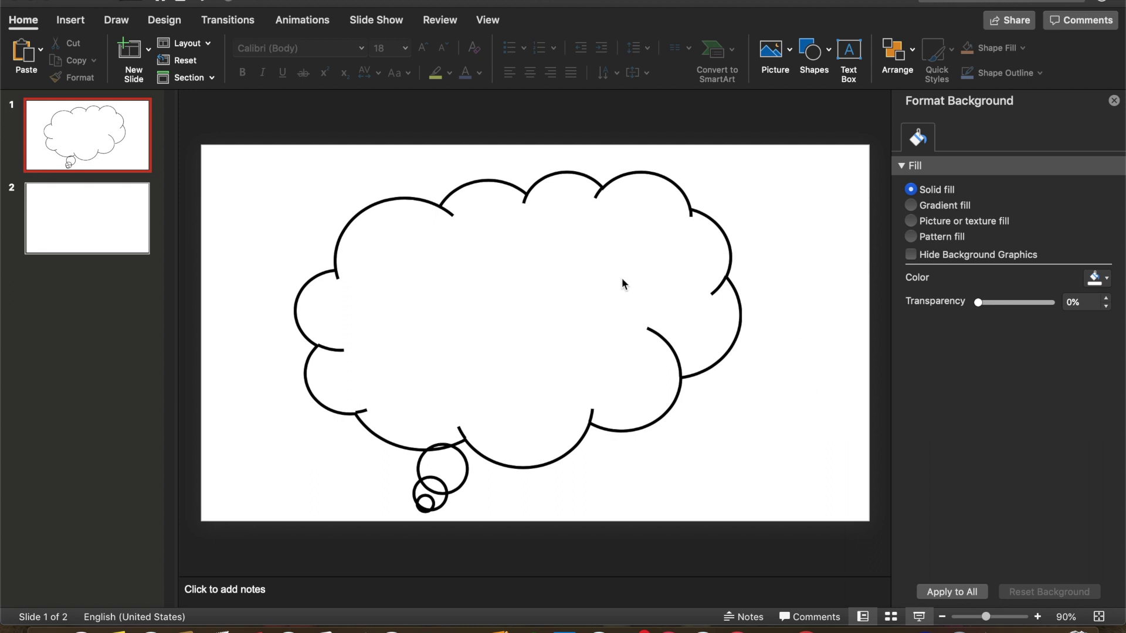
Paste the cartoon Lincoln picture onto slide 2's lower left
{"action": "left_click", "coordinate": [91, 237]}
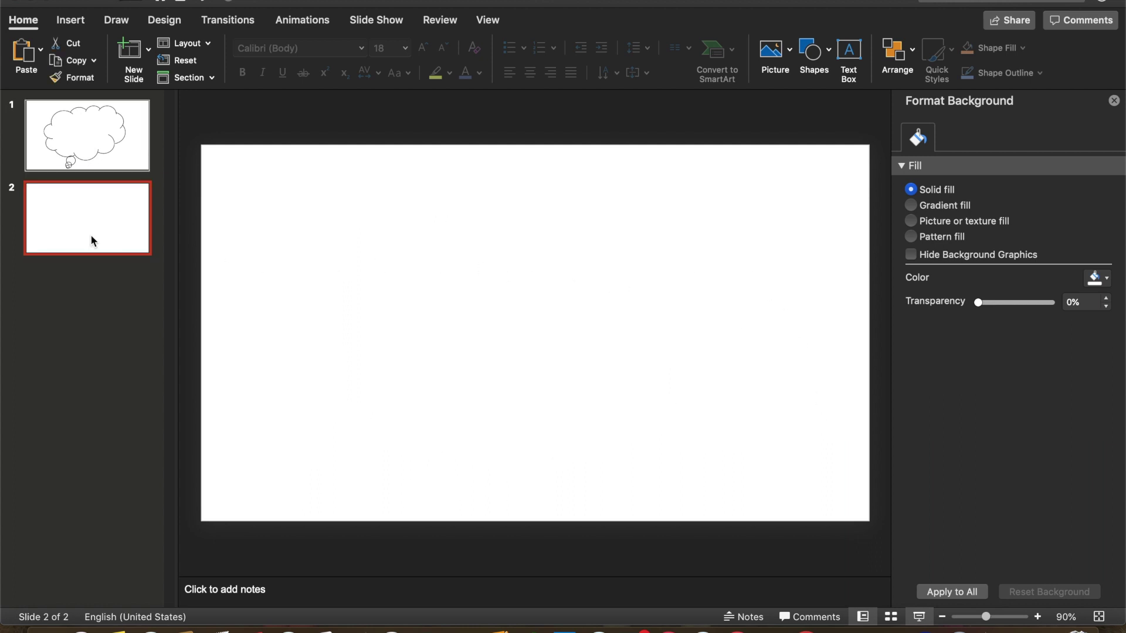
{"action": "right_click", "coordinate": [361, 388]}
{"action": "left_click", "coordinate": [382, 391]}
{"action": "left_click_drag", "start_coordinate": [415, 401], "coordinate": [399, 401]}
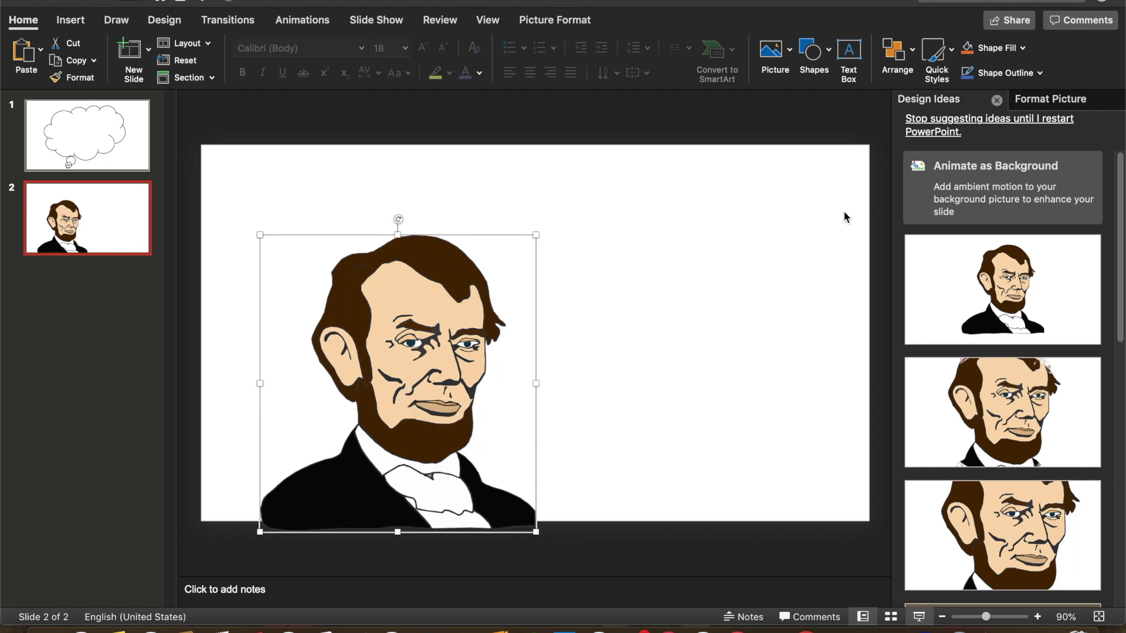
{"action": "left_click", "coordinate": [998, 101]}
{"action": "left_click", "coordinate": [1113, 105]}
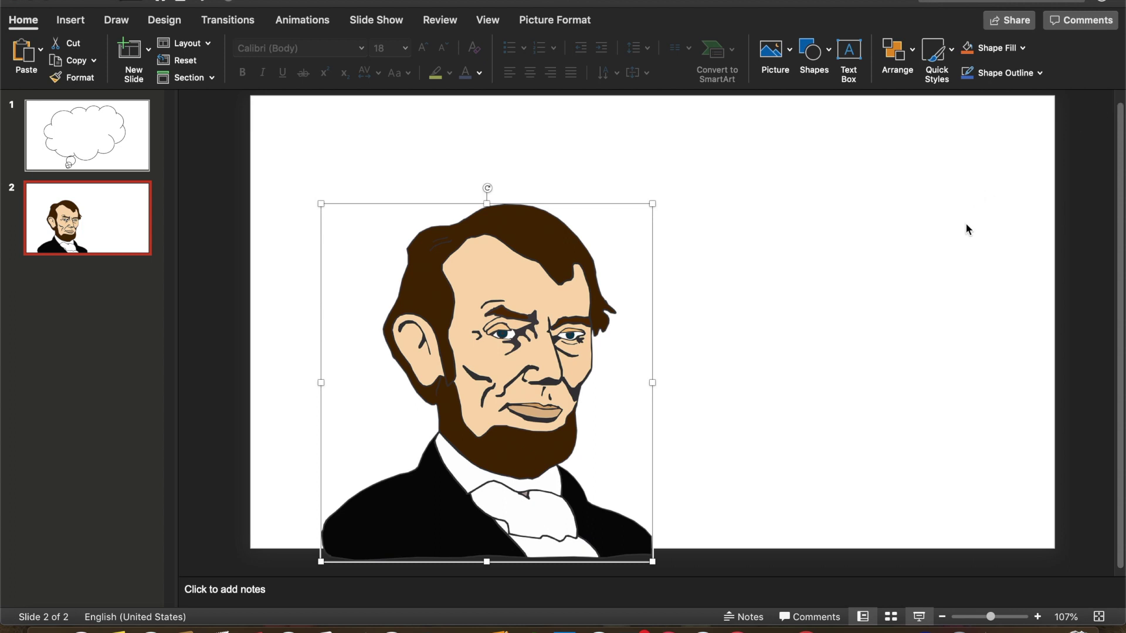
{"action": "left_click", "coordinate": [899, 309]}
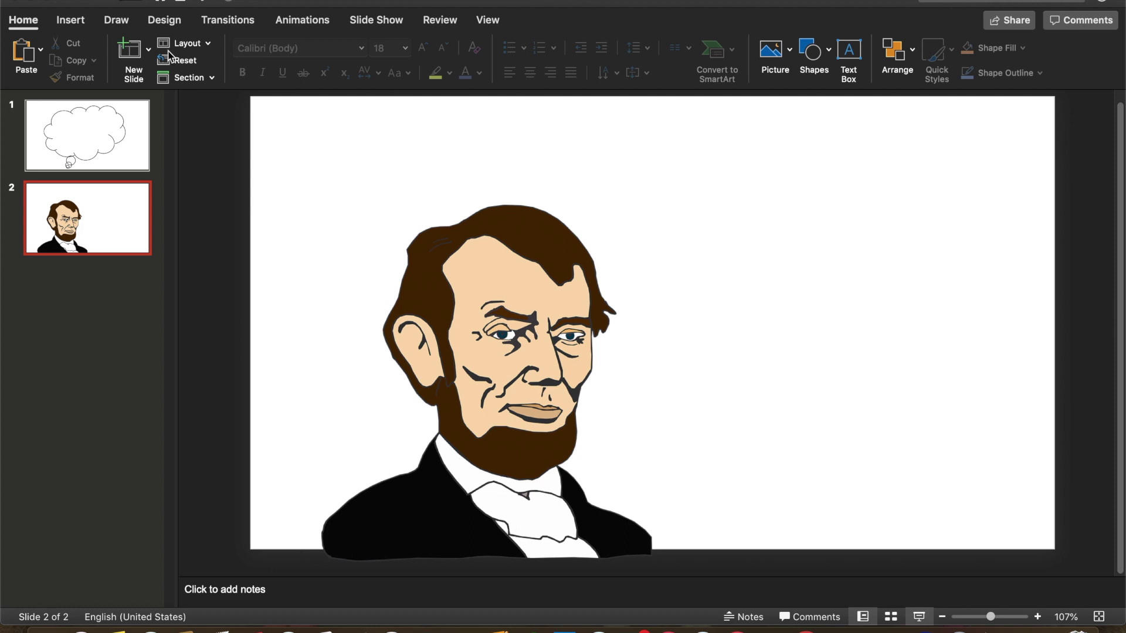
{"action": "left_click", "coordinate": [829, 49]}
Draw a rounded rectangular callout in the upper right of slide 2 beside Lincoln
{"action": "scroll", "coordinate": [888, 320], "scroll_direction": "down", "scroll_amount": 5}
{"action": "scroll", "coordinate": [918, 379], "scroll_direction": "down", "scroll_amount": 5}
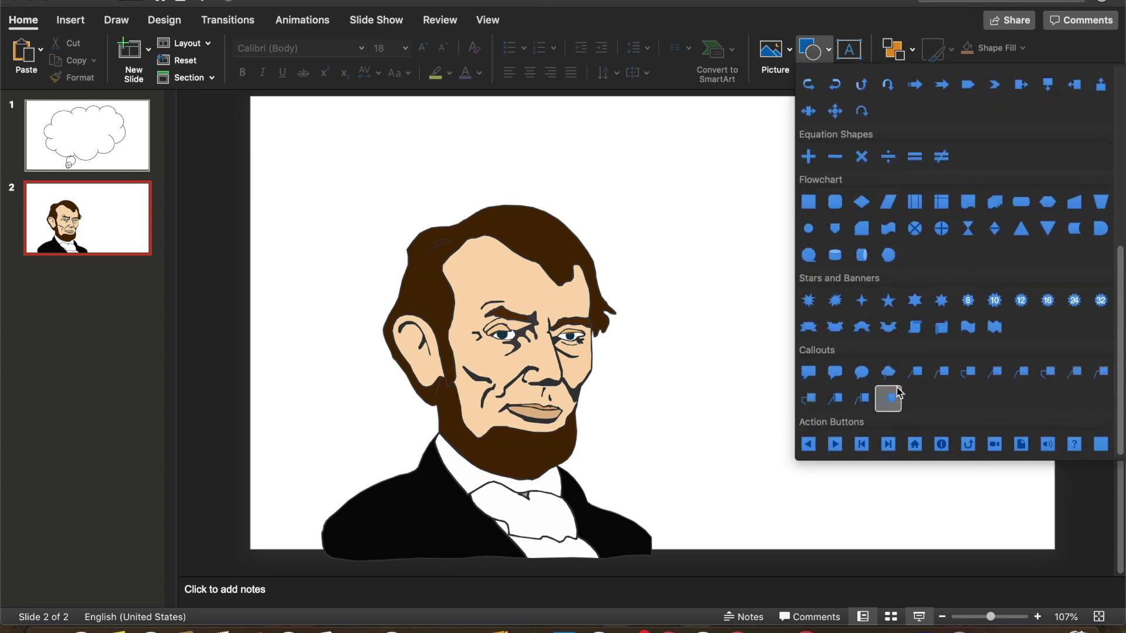
{"action": "left_click", "coordinate": [835, 371]}
{"action": "left_click_drag", "start_coordinate": [661, 157], "coordinate": [1023, 379]}
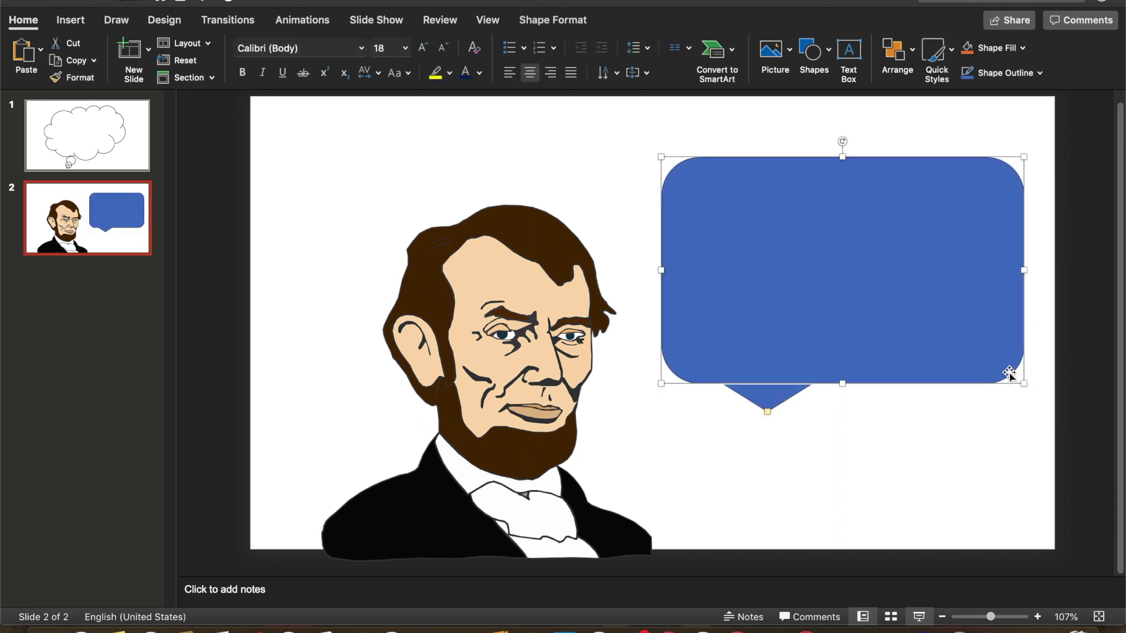
{"action": "right_click", "coordinate": [1010, 371]}
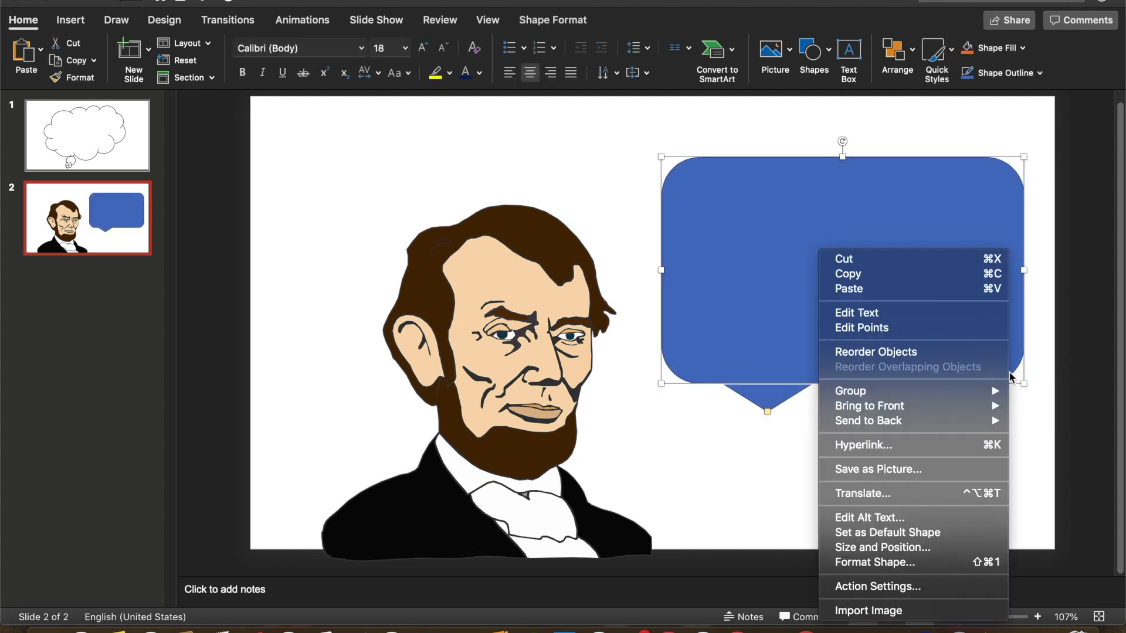
In Format Shape, give the speech bubble No fill and a black outline
{"action": "left_click", "coordinate": [940, 562]}
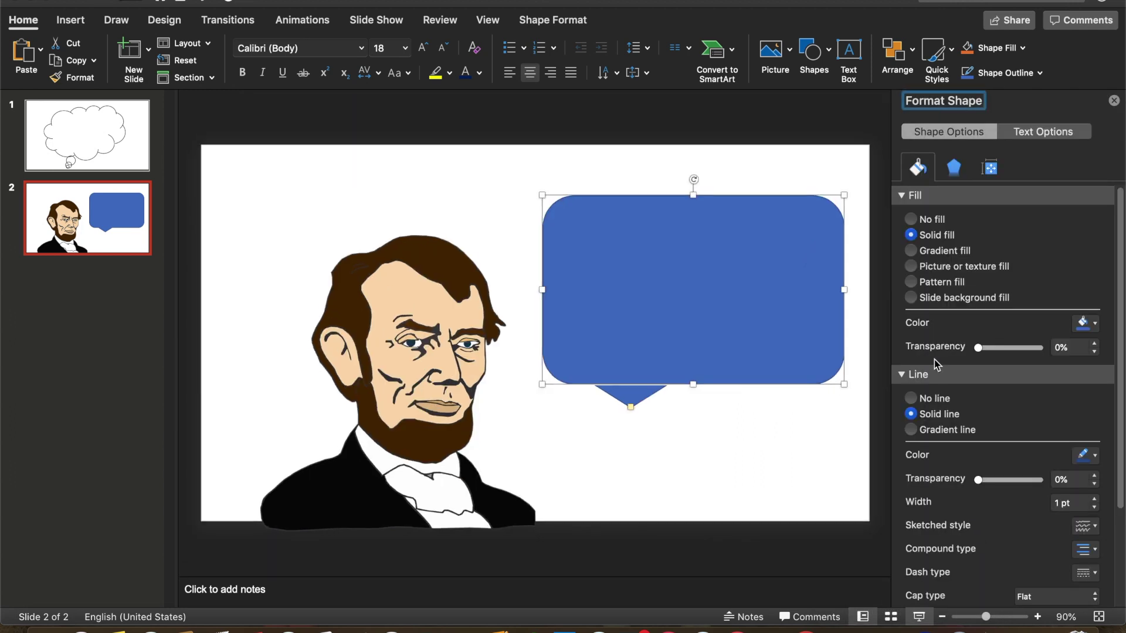
{"action": "left_click", "coordinate": [910, 219]}
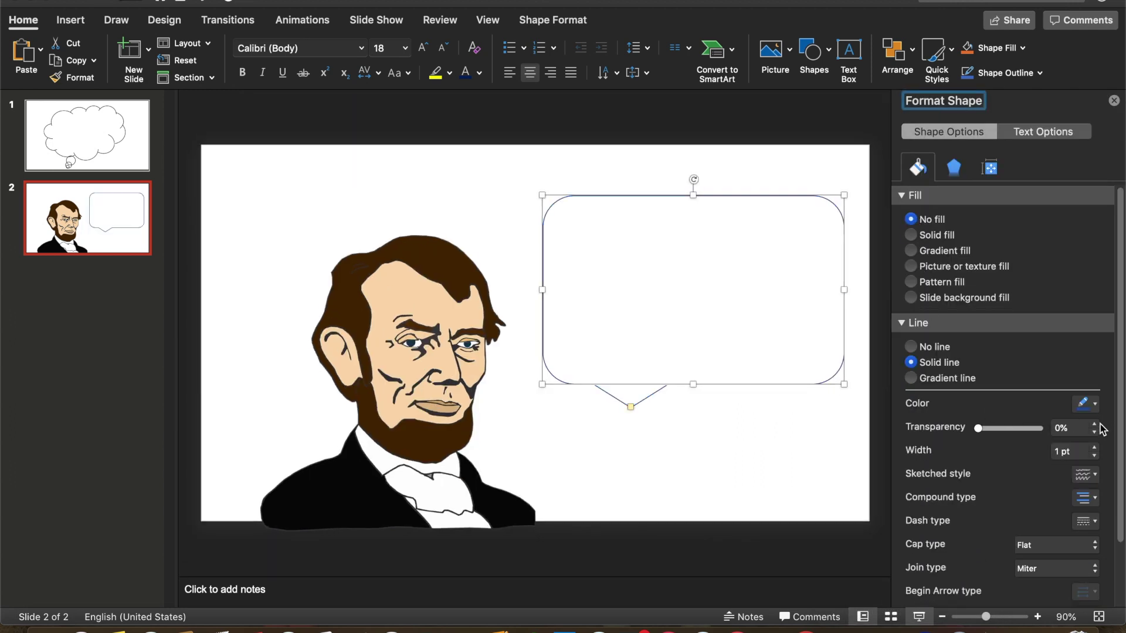
{"action": "left_click", "coordinate": [1091, 403]}
{"action": "left_click", "coordinate": [999, 448]}
Raise the speech bubble's outline width to 3.75 pt
{"action": "left_click", "coordinate": [1094, 447]}
{"action": "left_click", "coordinate": [1093, 447]}
{"action": "left_click", "coordinate": [1094, 447]}
{"action": "left_click", "coordinate": [1094, 447]}
{"action": "left_click", "coordinate": [1093, 447]}
{"action": "left_click", "coordinate": [1094, 447]}
{"action": "left_click", "coordinate": [1094, 447]}
{"action": "left_click", "coordinate": [1094, 447]}
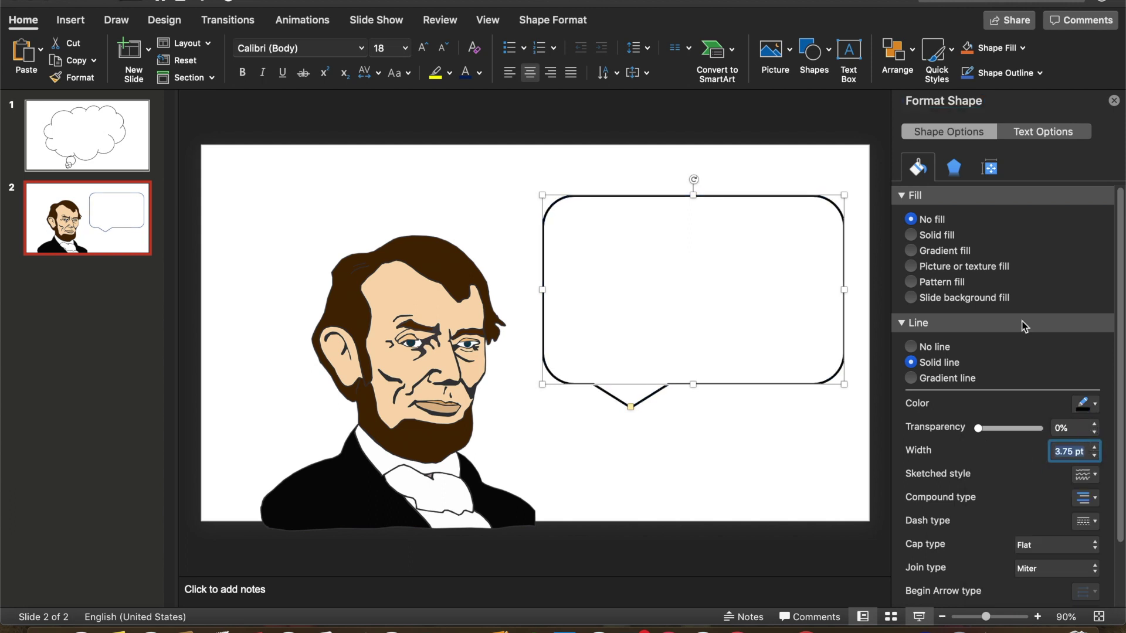
{"action": "left_click", "coordinate": [1113, 101]}
{"action": "left_click", "coordinate": [816, 469]}
Move the speech bubble up and stretch its tail left to Lincoln's mouth
{"action": "left_click_drag", "start_coordinate": [832, 395], "coordinate": [823, 357]}
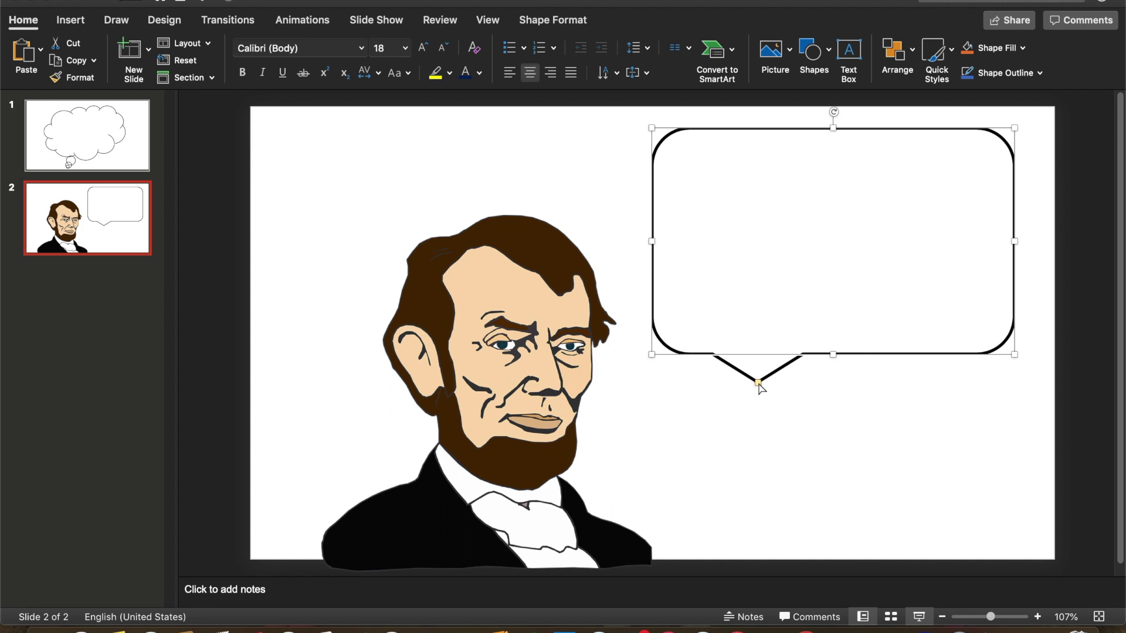
{"action": "left_click_drag", "start_coordinate": [758, 382], "coordinate": [608, 426]}
{"action": "left_click", "coordinate": [782, 490]}
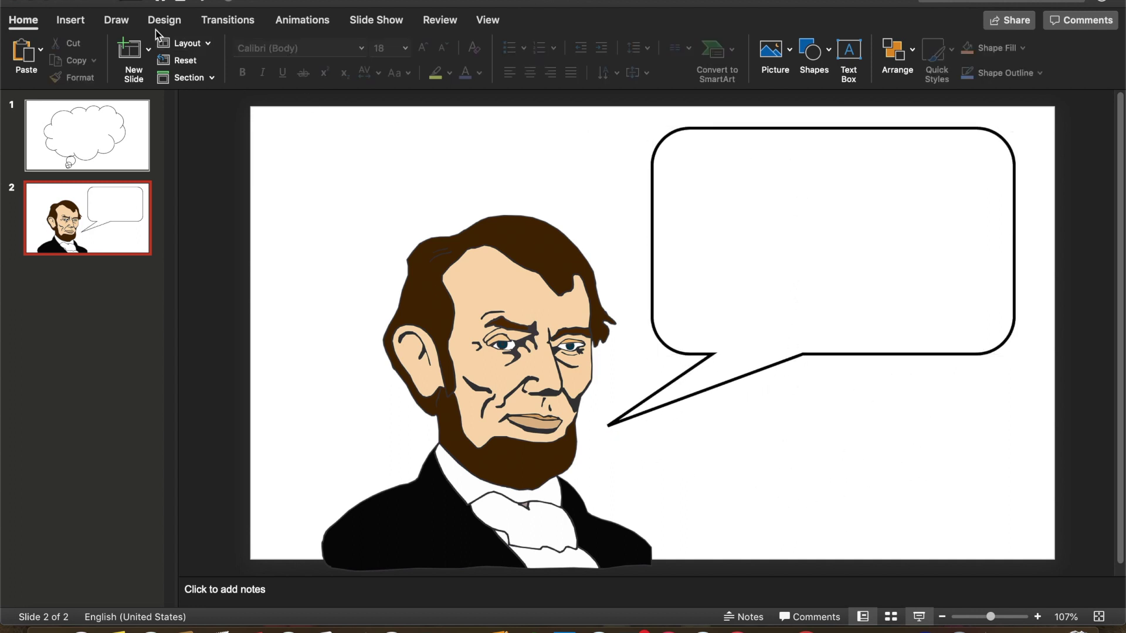
{"action": "left_click", "coordinate": [71, 20]}
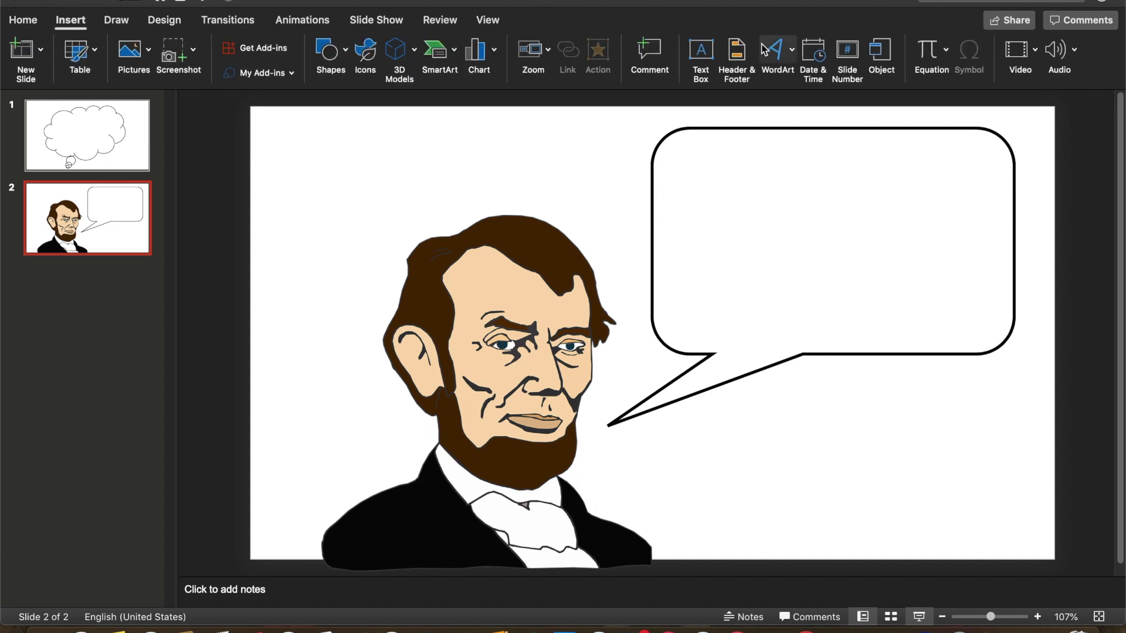
Draw a text box inside the speech bubble and set its font size to 40 pt
{"action": "left_click", "coordinate": [707, 55]}
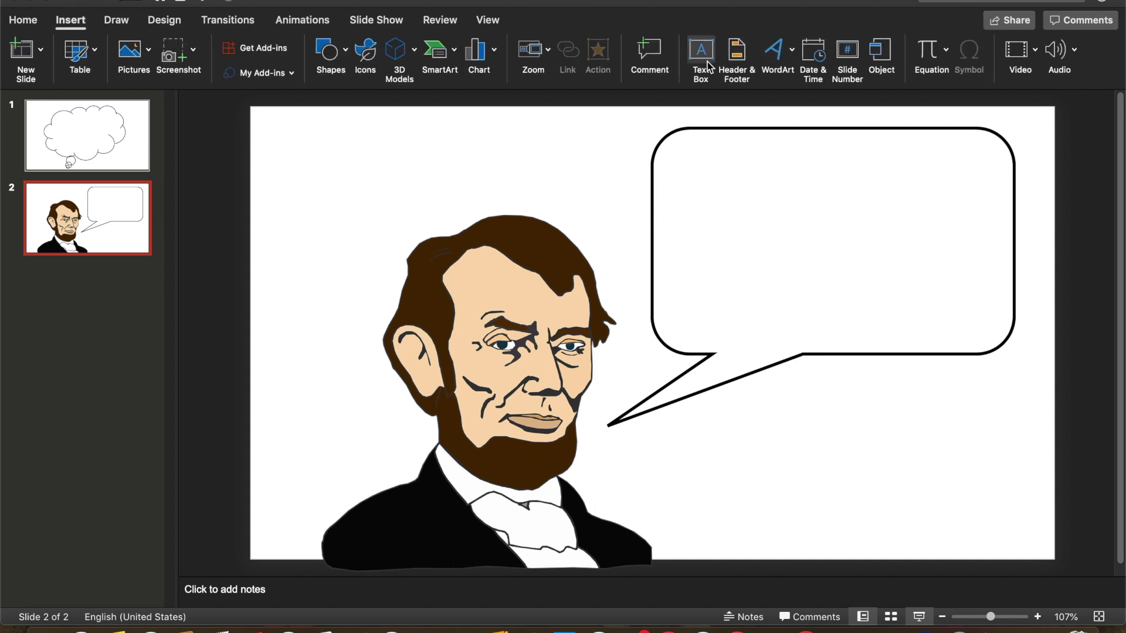
{"action": "left_click_drag", "start_coordinate": [670, 155], "coordinate": [994, 333]}
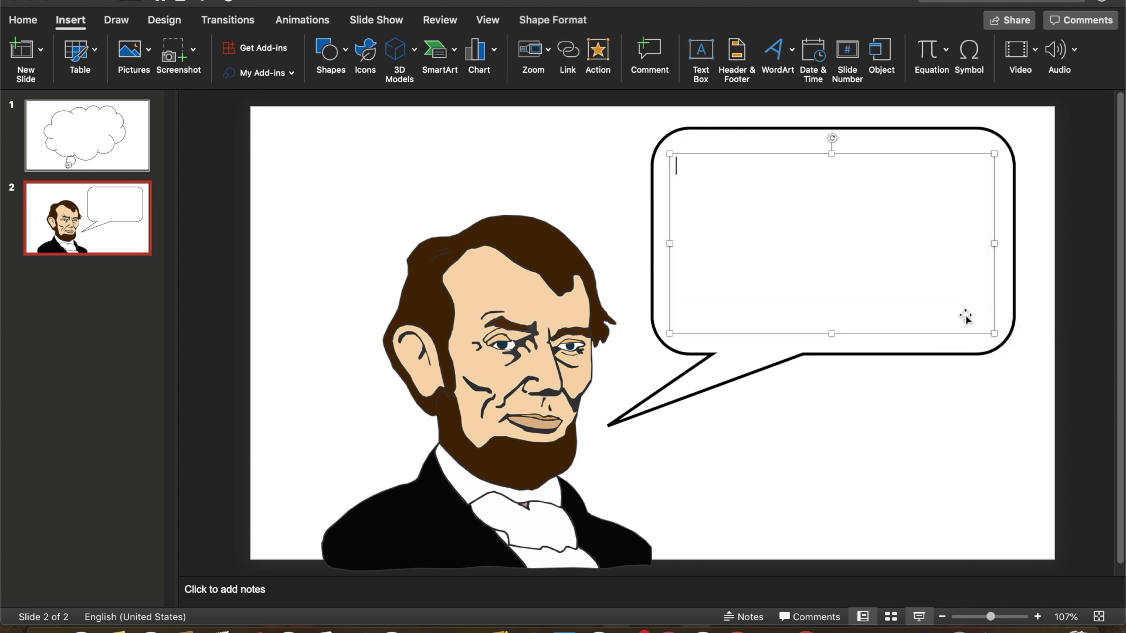
{"action": "left_click", "coordinate": [23, 20]}
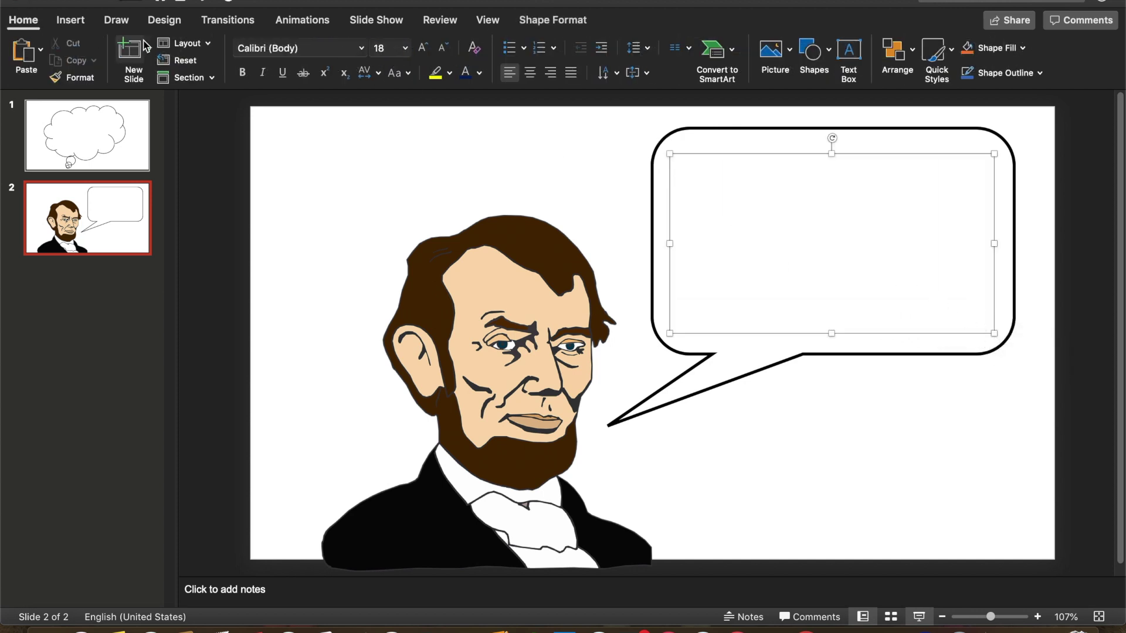
{"action": "left_click", "coordinate": [405, 48]}
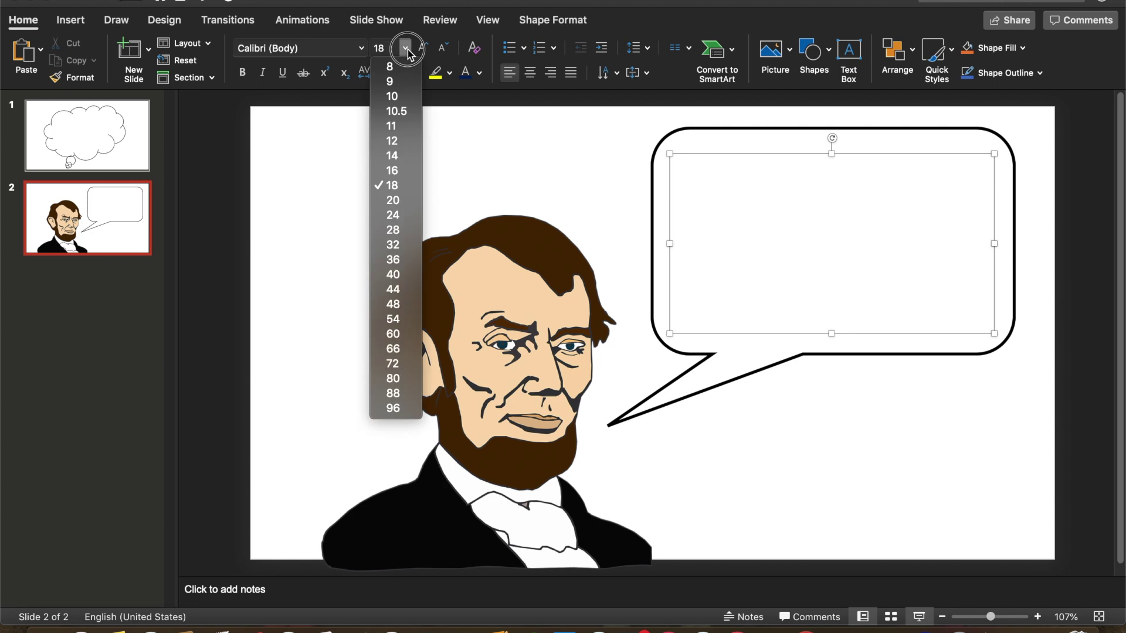
{"action": "left_click", "coordinate": [408, 274]}
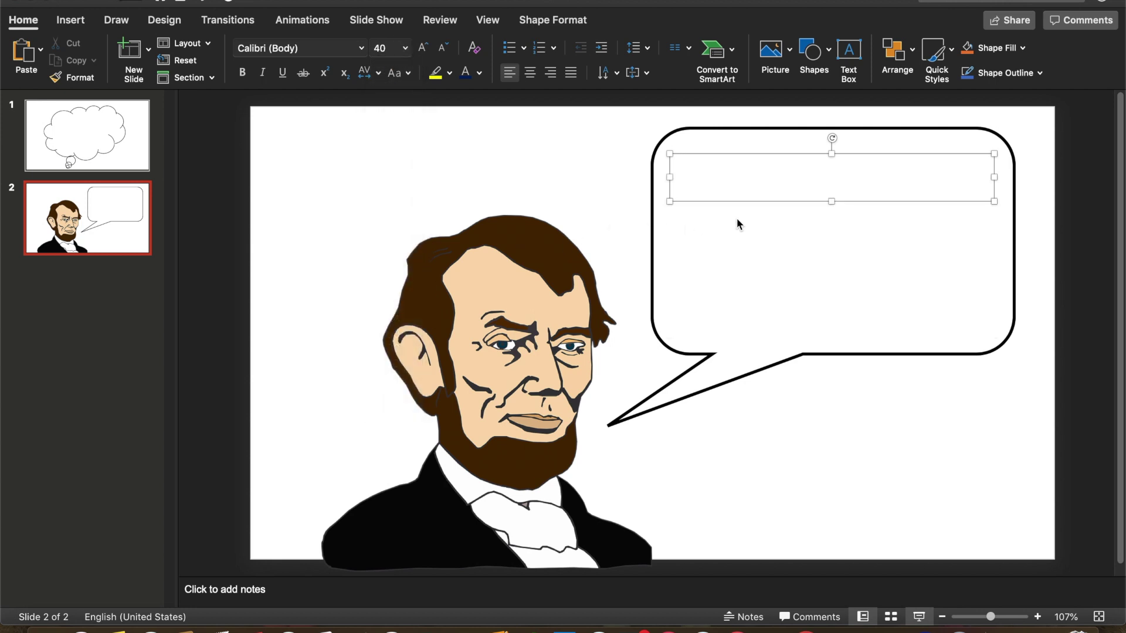
Enter 'I established THanksgiving as a national holiday!' as centred text within the bubble
{"action": "type", "text": "I establi"}
{"action": "type", "text": "shed THank"}
{"action": "type", "text": "sgiving a"}
{"action": "type", "text": "s a national h"}
{"action": "type", "text": "oliday!"}
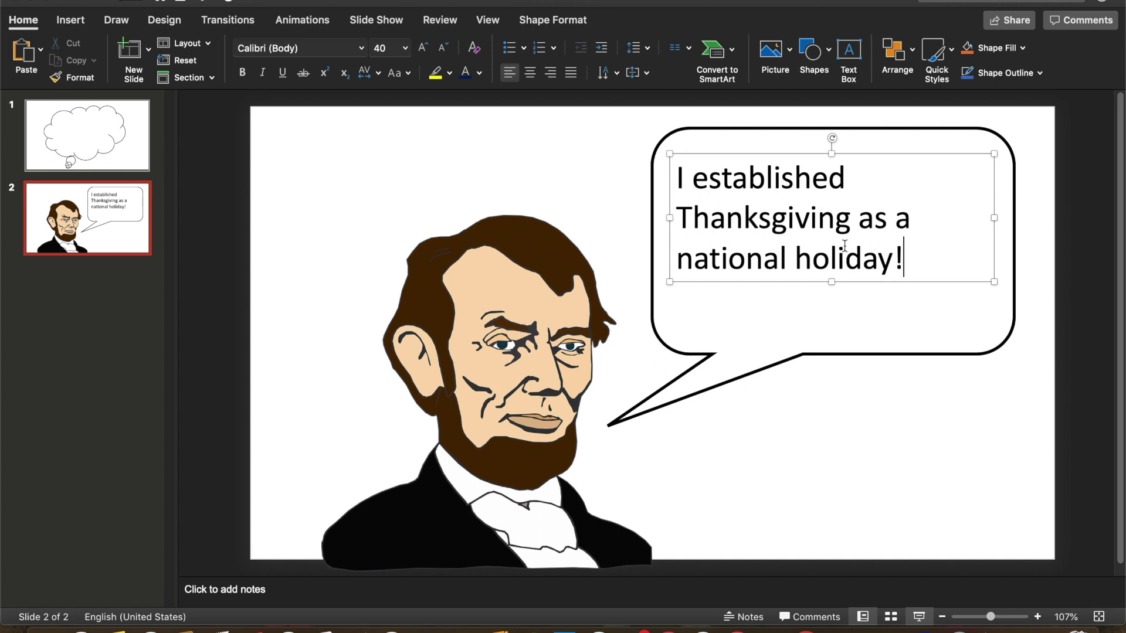
{"action": "left_click", "coordinate": [530, 72]}
{"action": "left_click_drag", "start_coordinate": [873, 284], "coordinate": [855, 301]}
{"action": "left_click", "coordinate": [904, 432]}
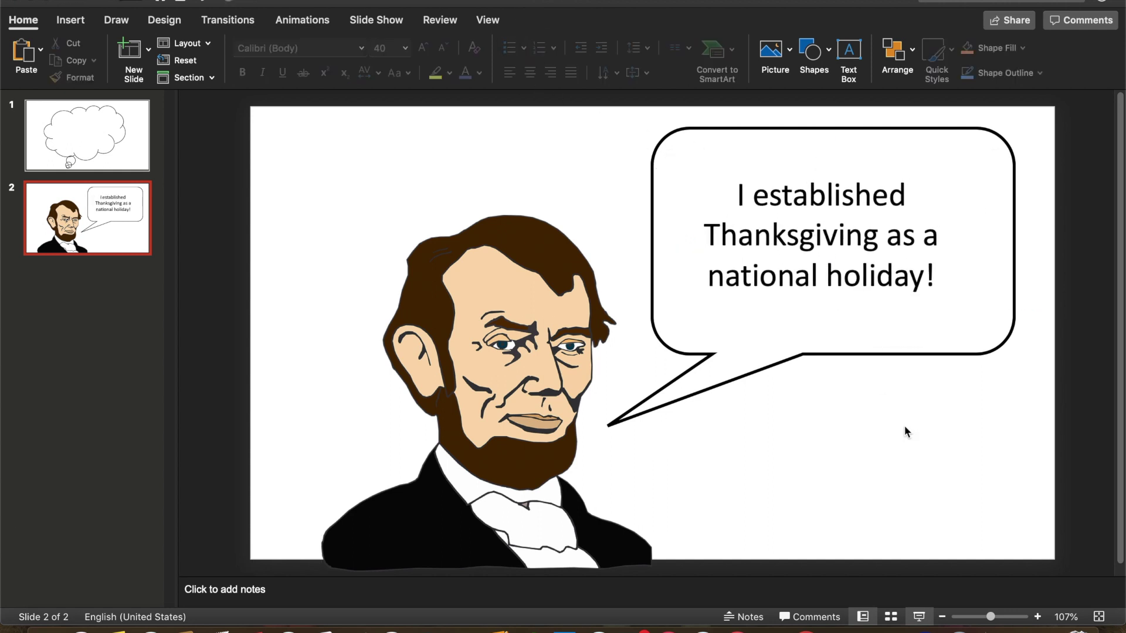